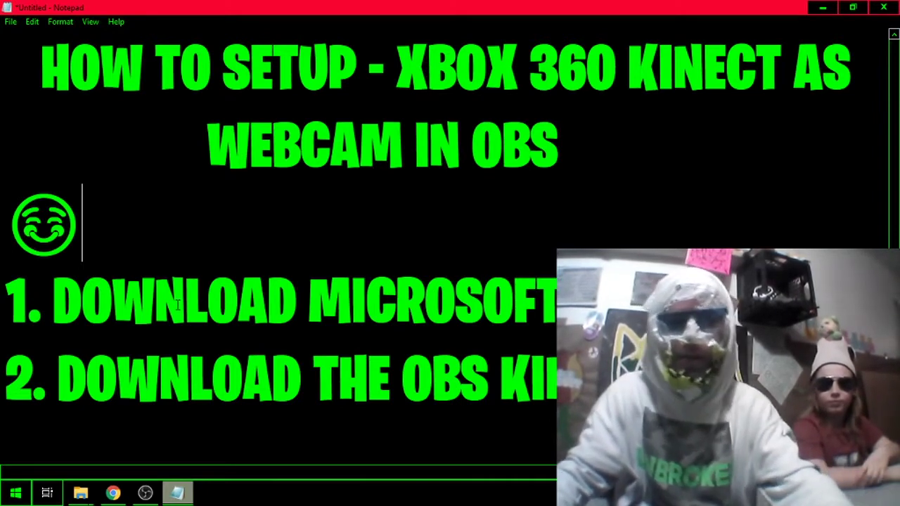
Step: Bring Chrome forward and switch to the Google results for 'obs kinect plugin sir lynix'
{"action": "left_click", "coordinate": [112, 492]}
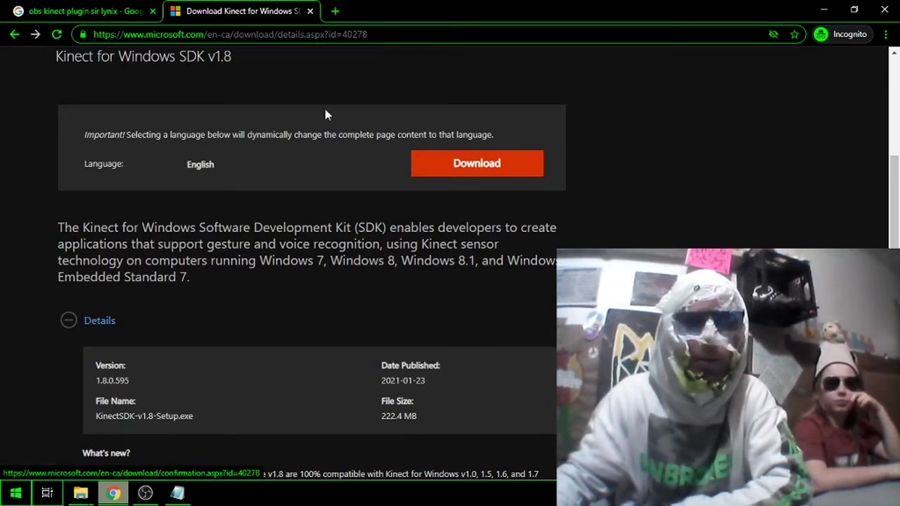
{"action": "left_click", "coordinate": [116, 16]}
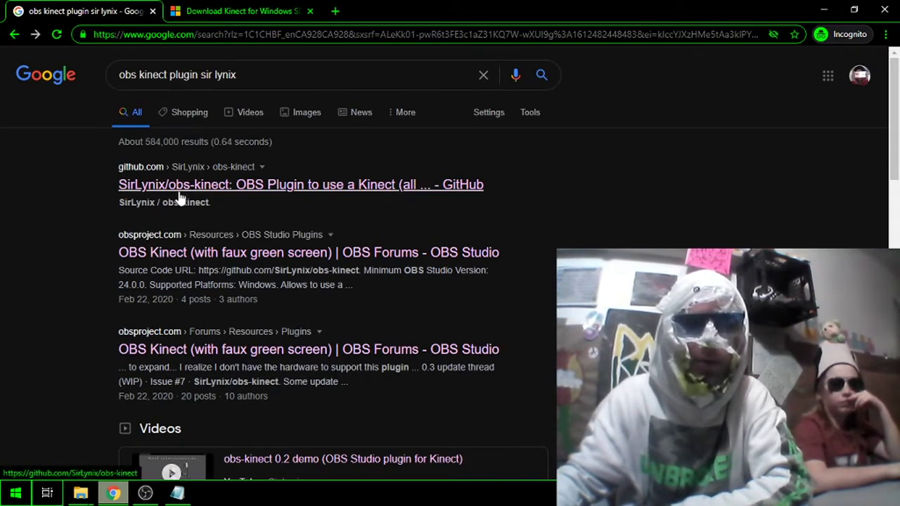
Step: Open the SirLynix/obs-kinect repository, view its Code download options, then return to the Kinect SDK tab
{"action": "left_click", "coordinate": [258, 185]}
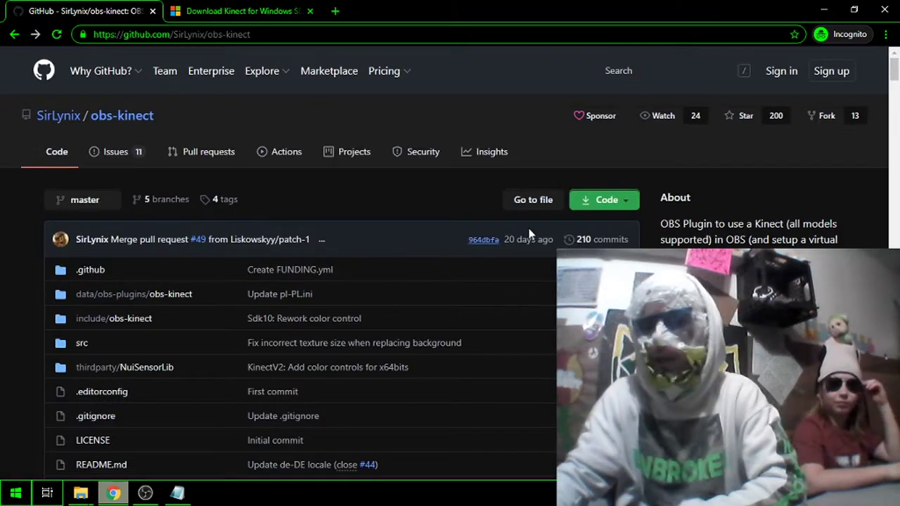
{"action": "left_click", "coordinate": [605, 199]}
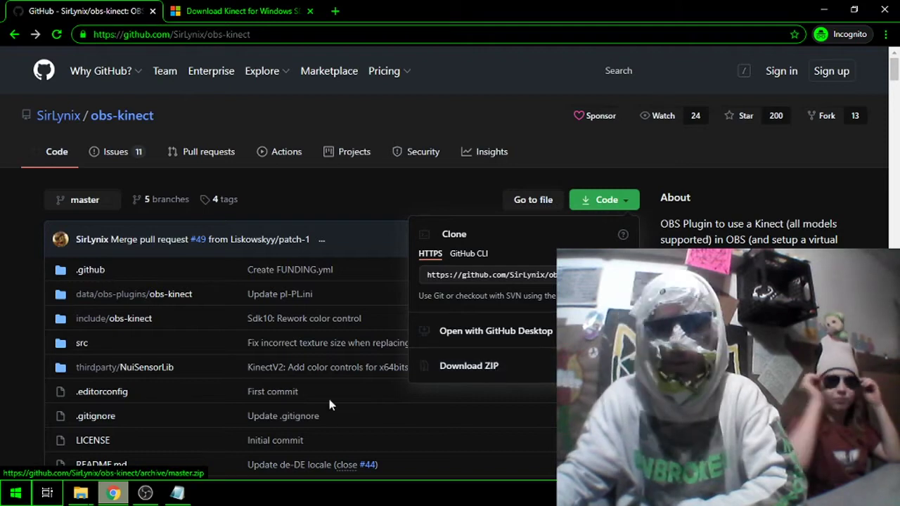
{"action": "left_click", "coordinate": [232, 7]}
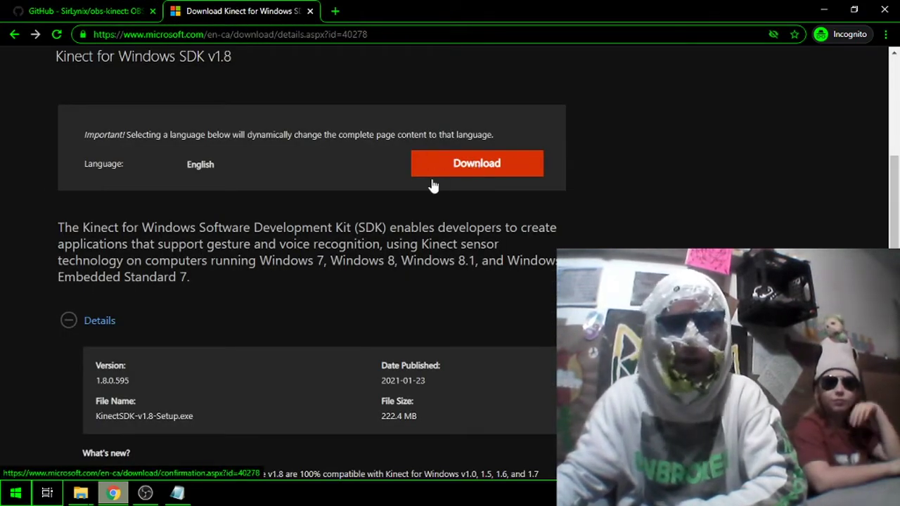
Step: Bring up the Program Files and Downloads windows and open obs-kinect-0.3-rc2.zip
{"action": "mouse_move", "coordinate": [81, 497]}
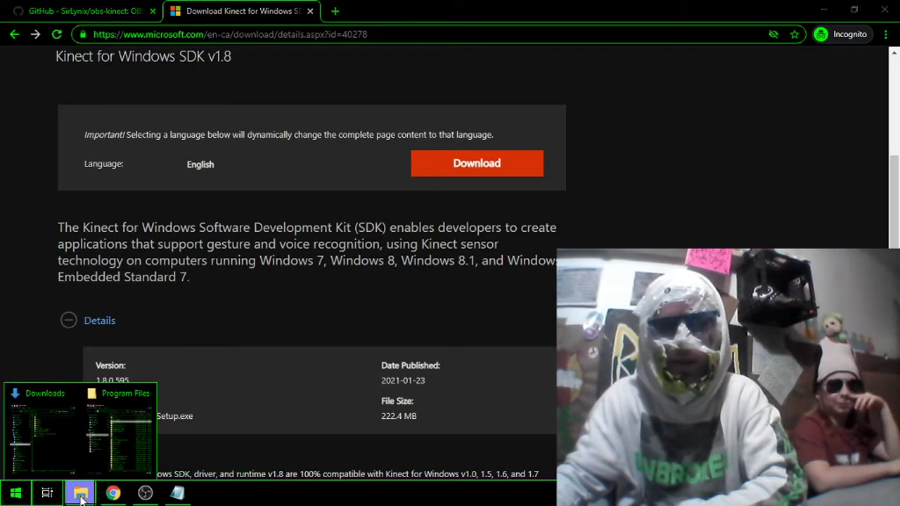
{"action": "left_click", "coordinate": [108, 433]}
{"action": "left_click", "coordinate": [65, 437]}
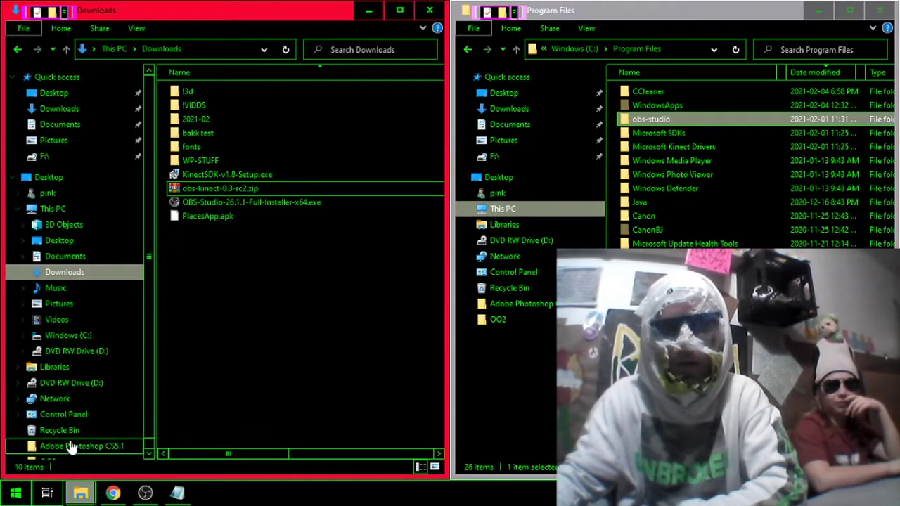
{"action": "left_click", "coordinate": [232, 174]}
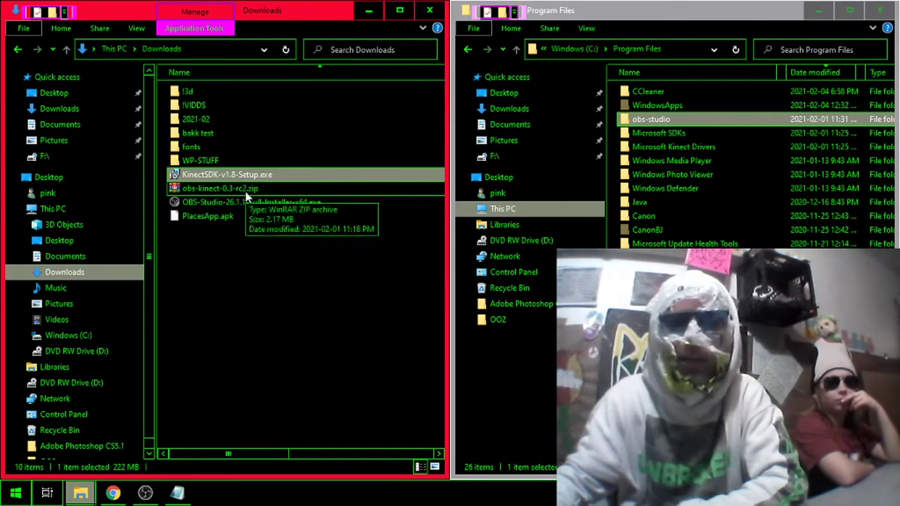
{"action": "left_click", "coordinate": [217, 191]}
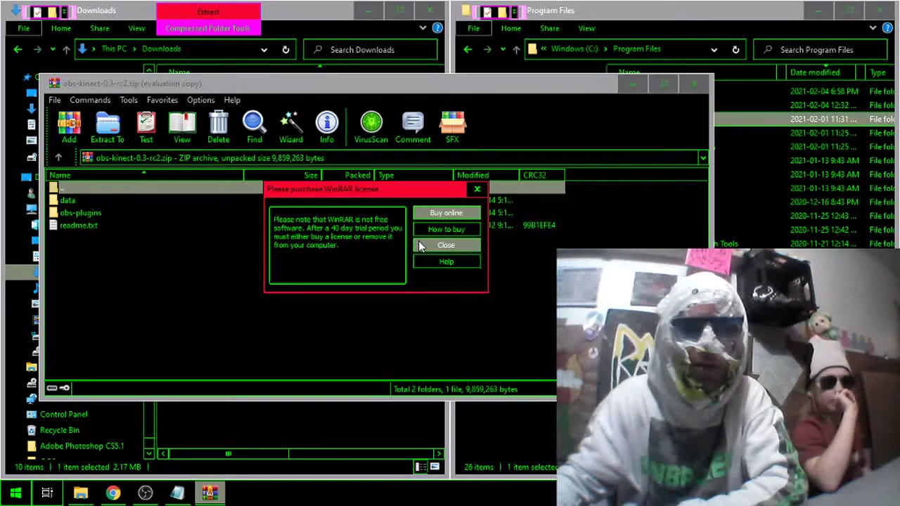
Step: Dismiss the WinRAR reminder and select all seven files in the archive's obs-plugins\64bit folder
{"action": "left_click", "coordinate": [443, 246]}
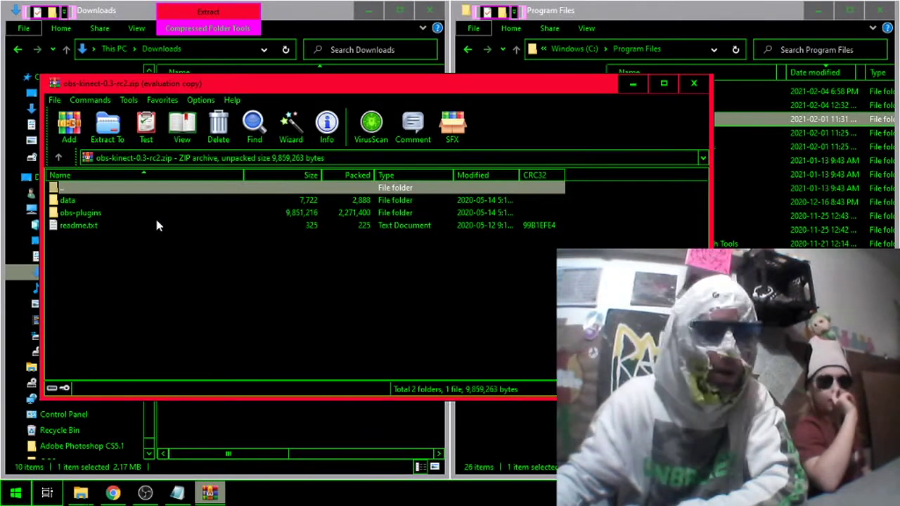
{"action": "double_click", "coordinate": [90, 213]}
{"action": "double_click", "coordinate": [89, 215]}
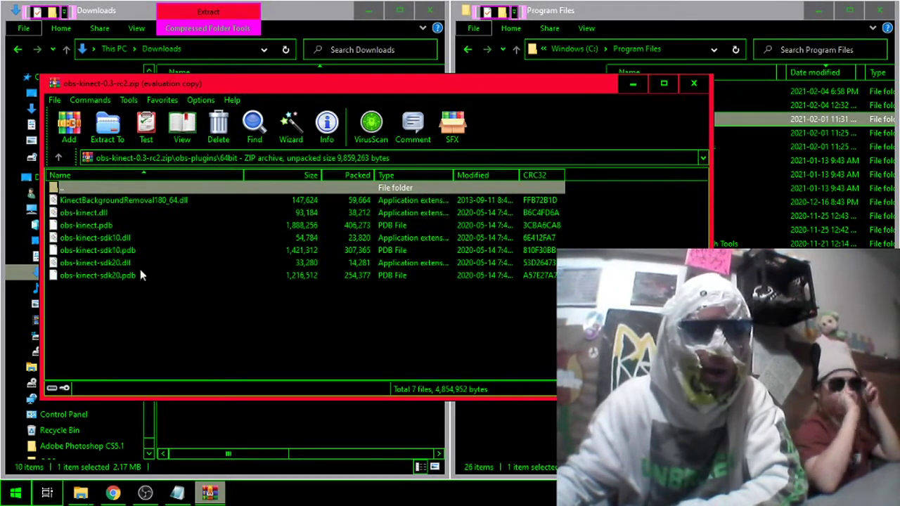
{"action": "left_click", "coordinate": [91, 201]}
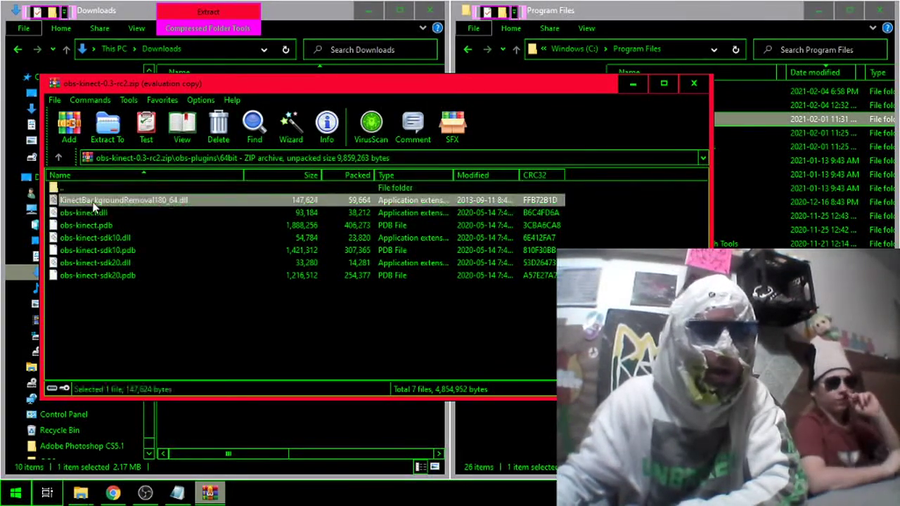
{"action": "left_click", "coordinate": [111, 276], "text": "shift"}
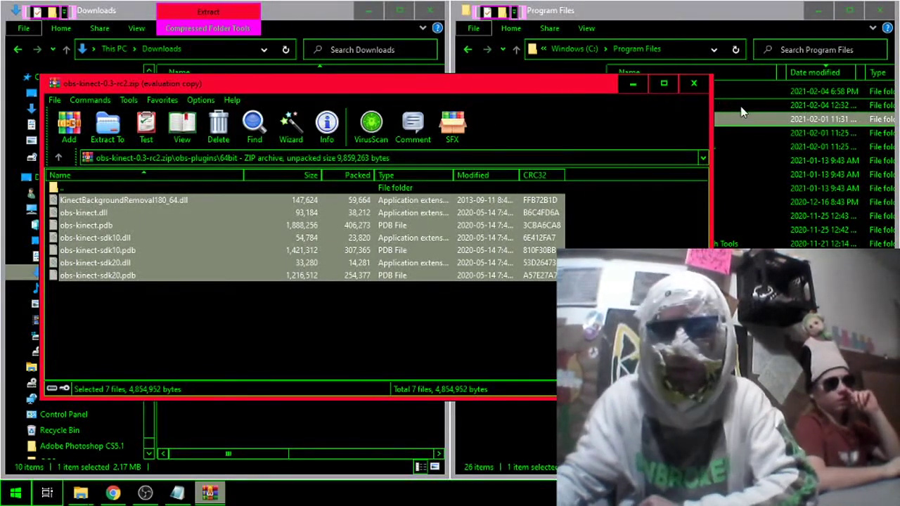
Step: Move the archive aside and browse to obs-studio\obs-plugins\64bit in the second Explorer window
{"action": "left_click_drag", "start_coordinate": [580, 90], "coordinate": [366, 82]}
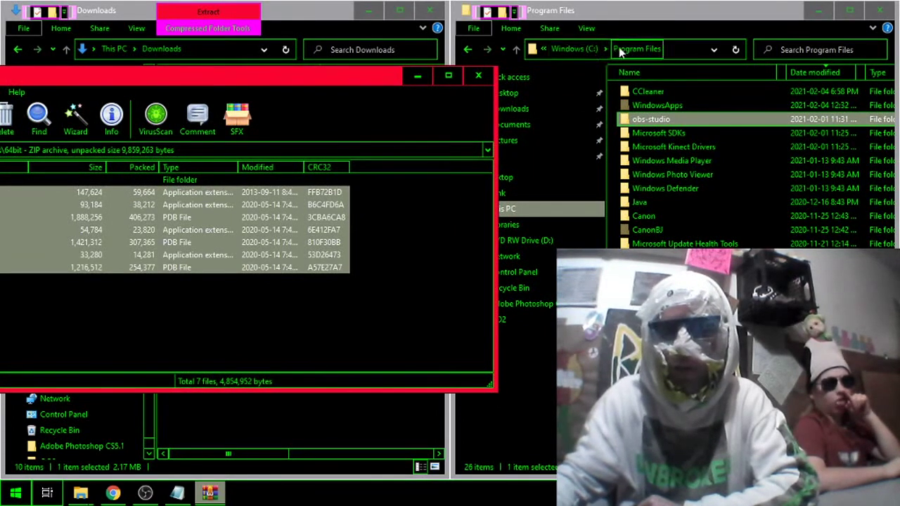
{"action": "double_click", "coordinate": [650, 119]}
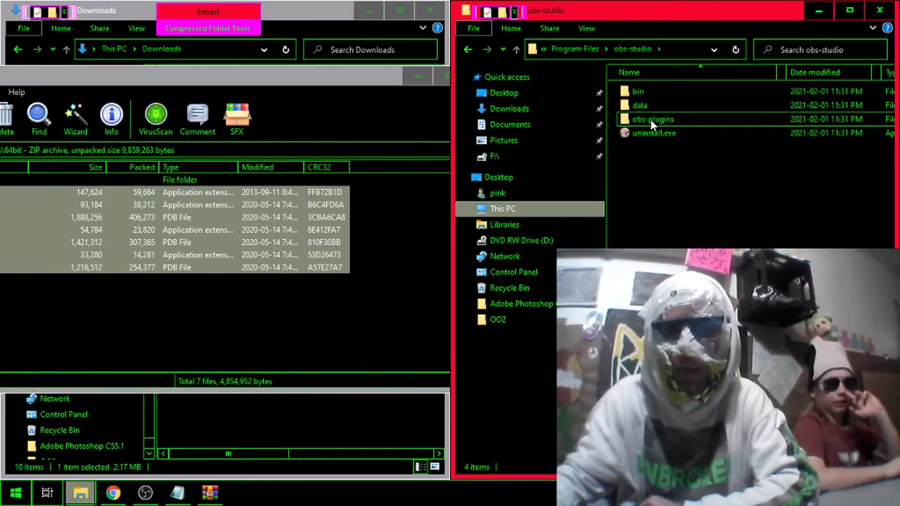
{"action": "double_click", "coordinate": [650, 119]}
{"action": "left_click", "coordinate": [639, 93]}
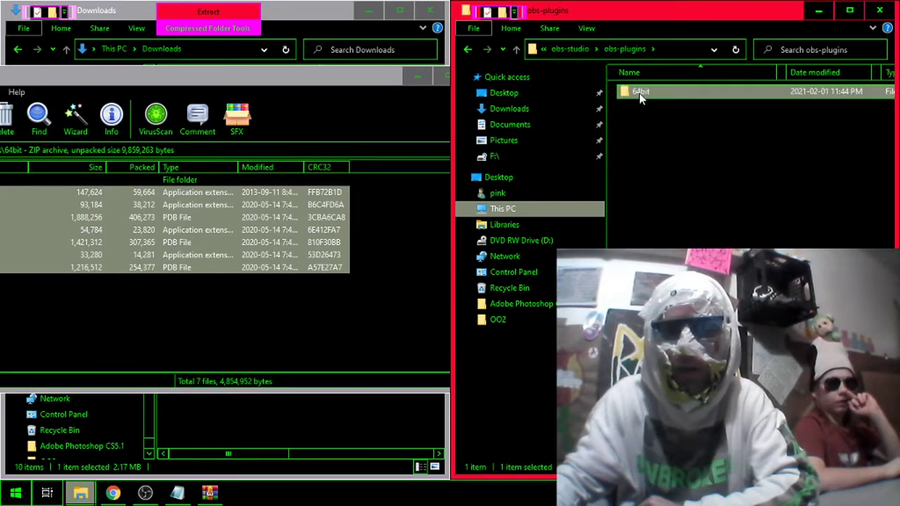
{"action": "double_click", "coordinate": [639, 92]}
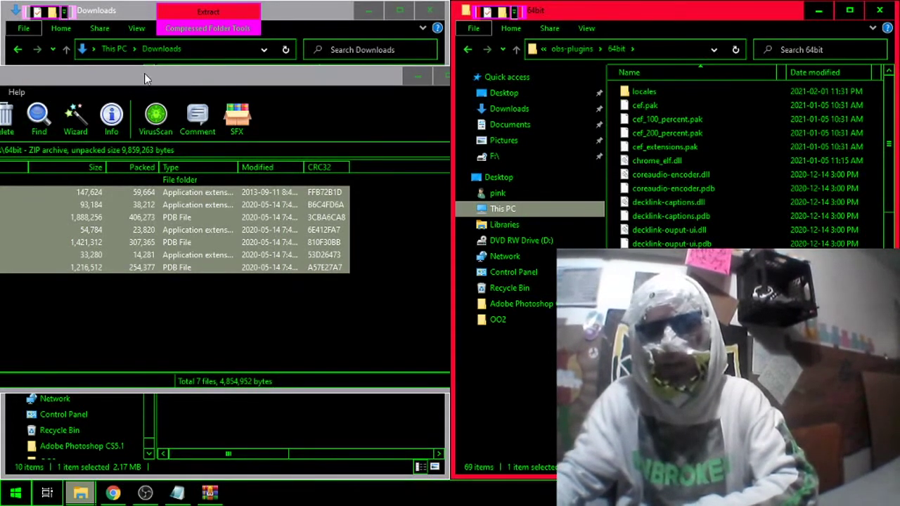
Step: Bring the WinRAR archive window forward, then close it, leaving Downloads and 64bit side by side
{"action": "left_click_drag", "start_coordinate": [144, 74], "coordinate": [437, 56]}
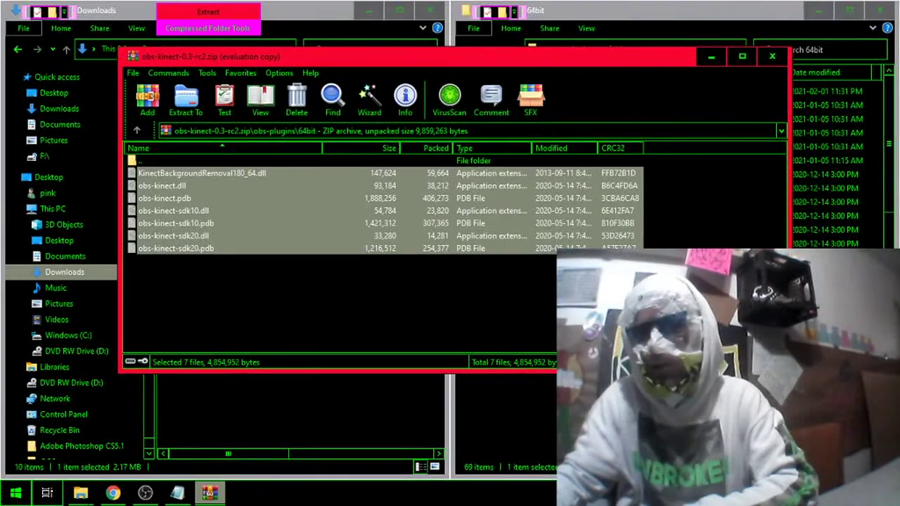
{"action": "key", "text": "alt+Tab"}
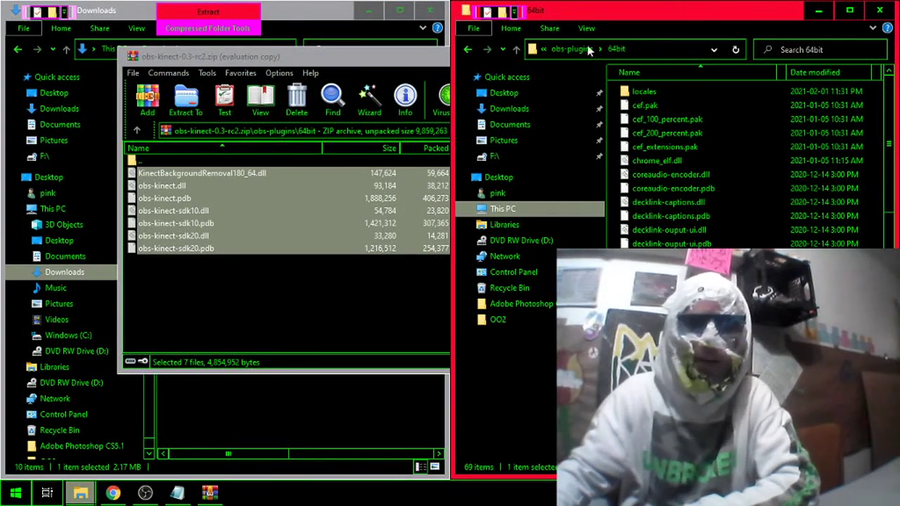
{"action": "left_click", "coordinate": [414, 53]}
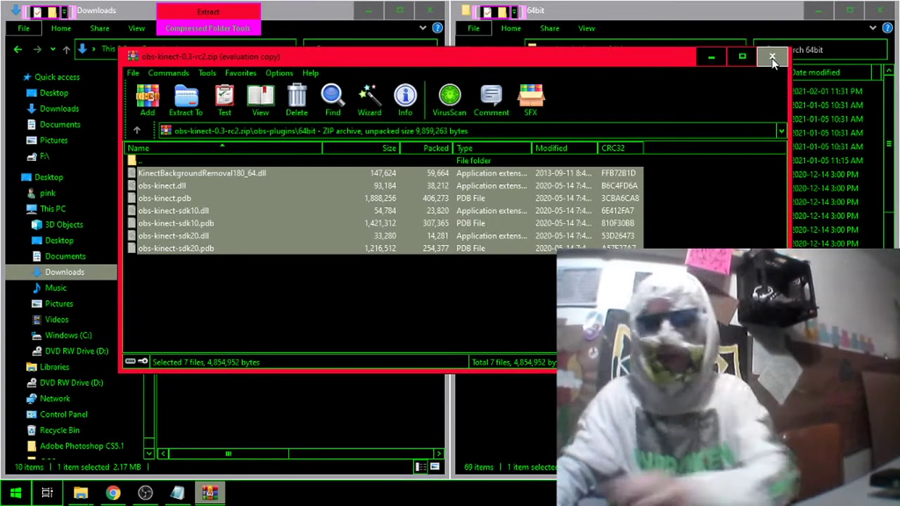
{"action": "left_click", "coordinate": [772, 56]}
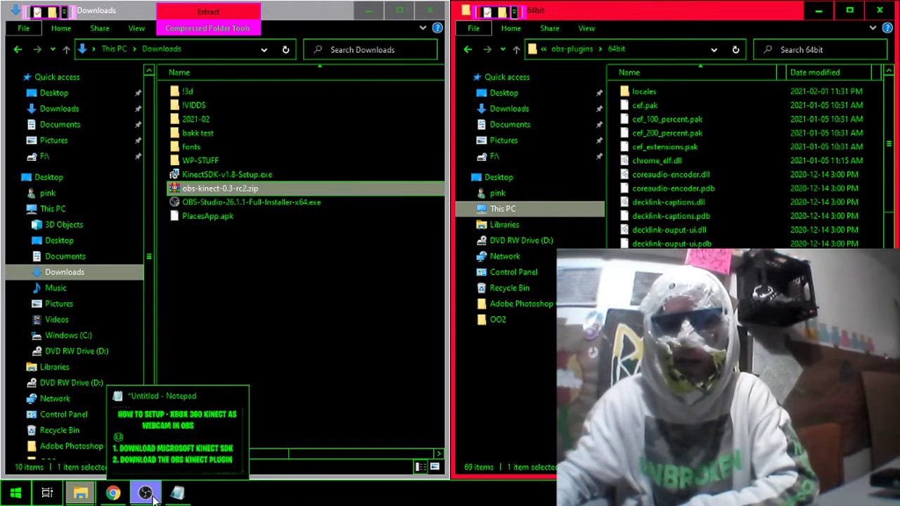
Step: In OBS, add a new KinectSource under Sources and confirm its creation
{"action": "mouse_move", "coordinate": [152, 495]}
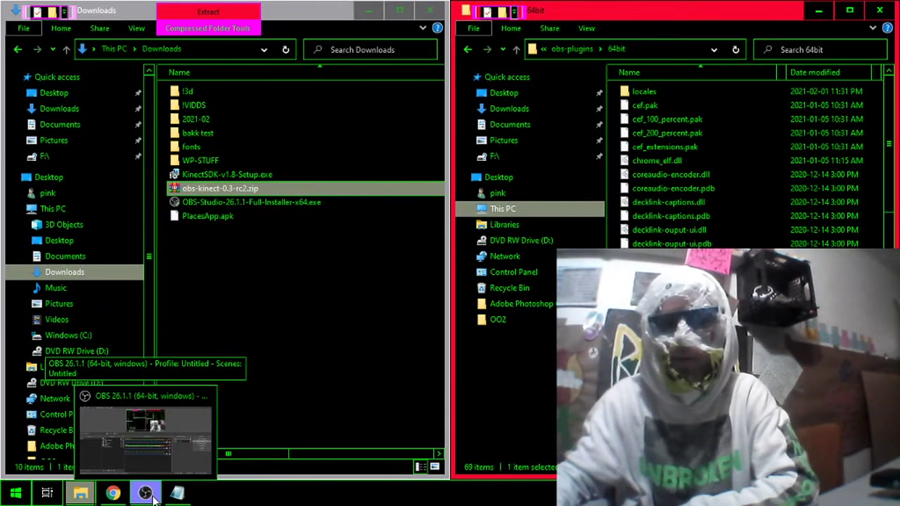
{"action": "left_click", "coordinate": [152, 496]}
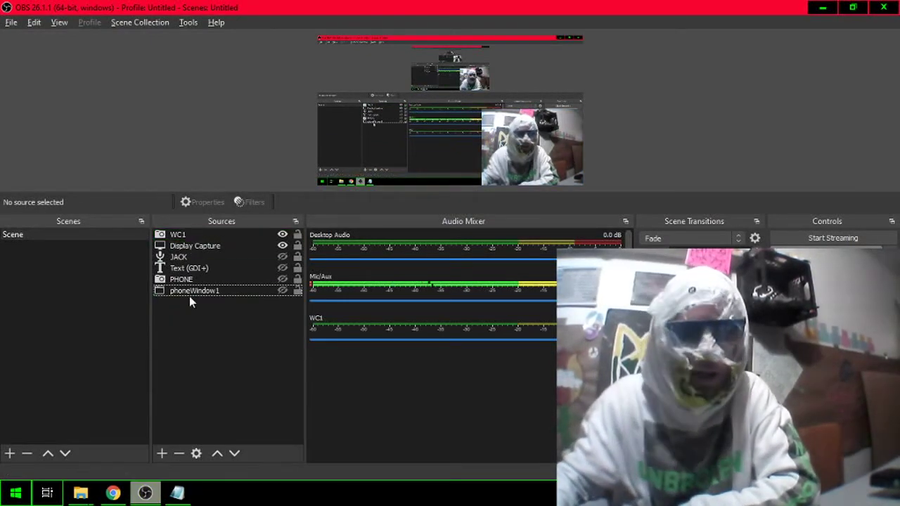
{"action": "left_click", "coordinate": [161, 454]}
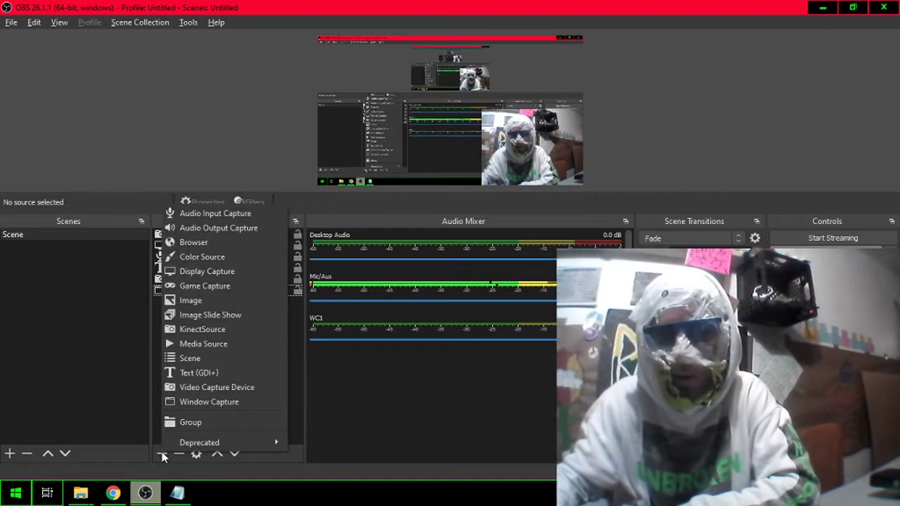
{"action": "left_click", "coordinate": [215, 330]}
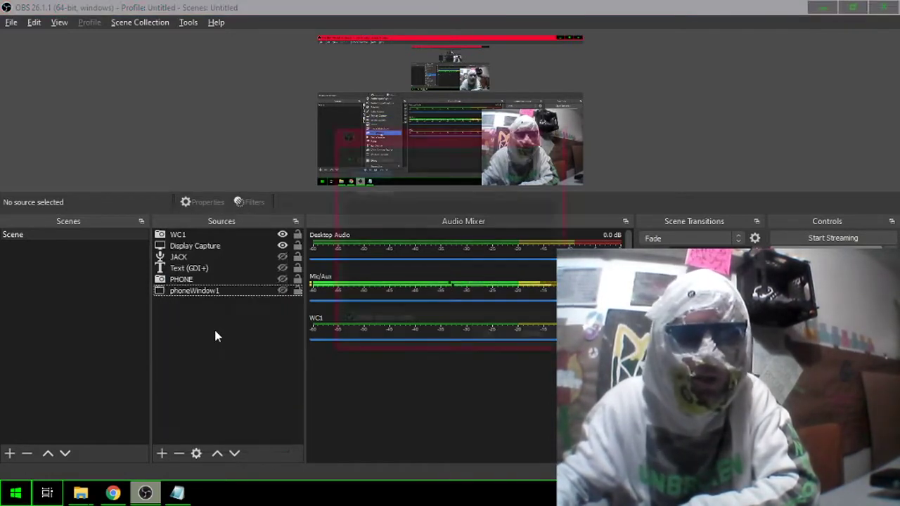
{"action": "left_click", "coordinate": [483, 338]}
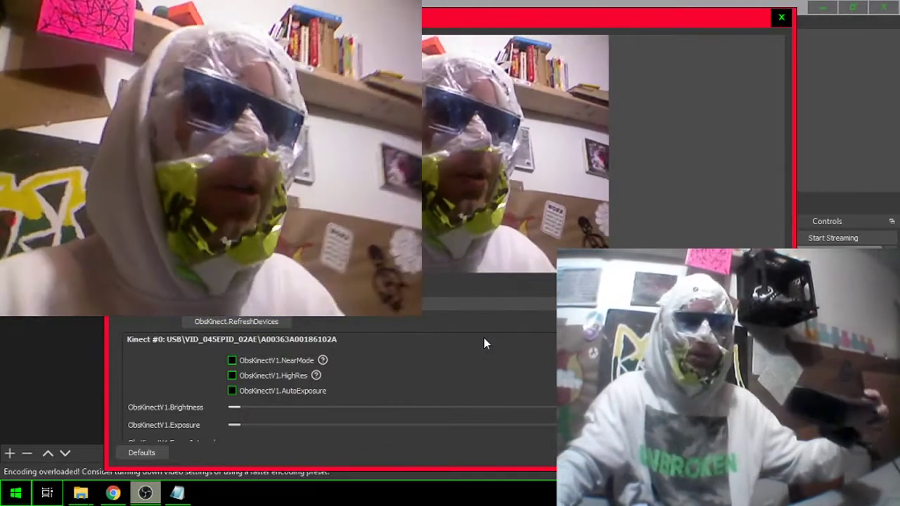
{"action": "scroll", "coordinate": [483, 359], "scroll_direction": "down", "scroll_amount": 3}
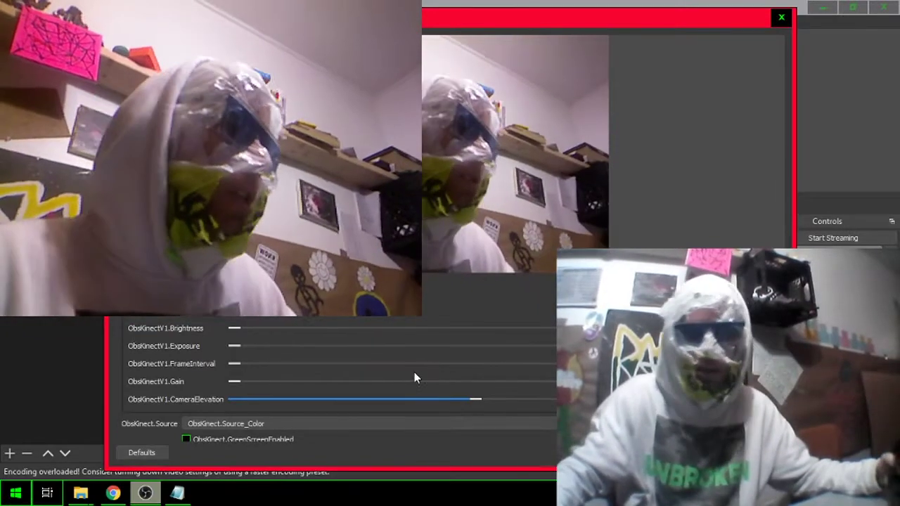
{"action": "scroll", "coordinate": [392, 341], "scroll_direction": "up", "scroll_amount": 3}
{"action": "scroll", "coordinate": [393, 343], "scroll_direction": "down", "scroll_amount": 3}
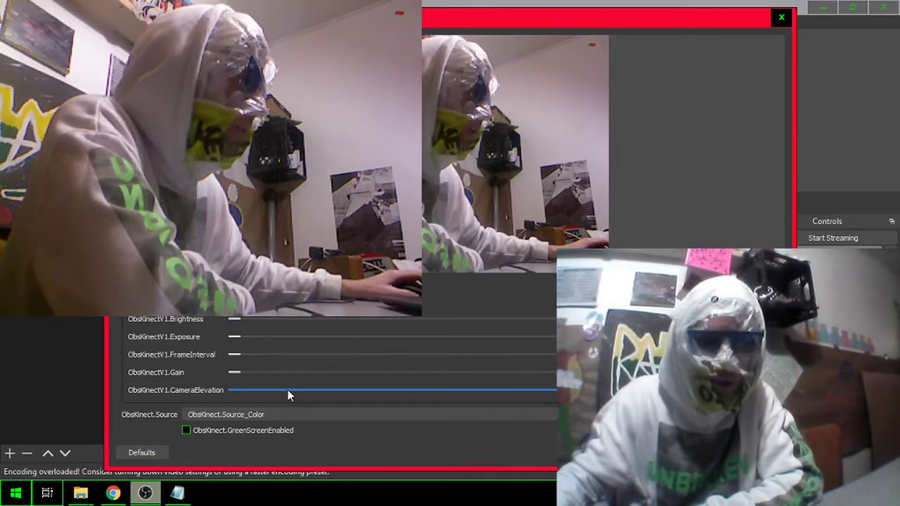
Step: Preview the Kinect depth feed, then set ObsKinect.Source back to Source_Color
{"action": "left_click", "coordinate": [278, 412]}
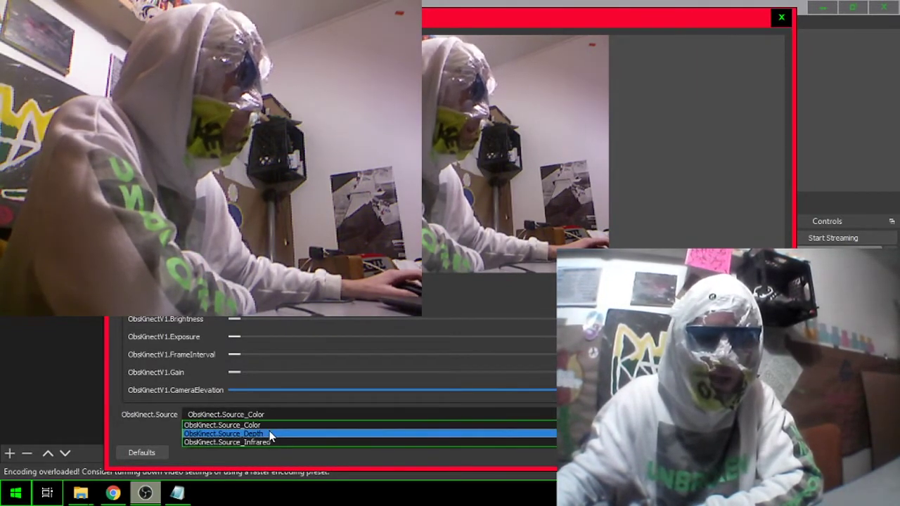
{"action": "left_click", "coordinate": [270, 434]}
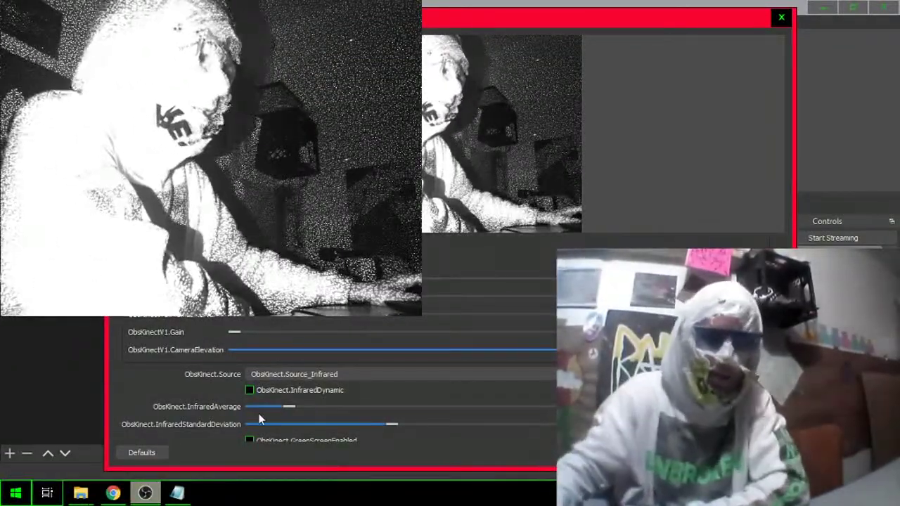
{"action": "left_click", "coordinate": [307, 375]}
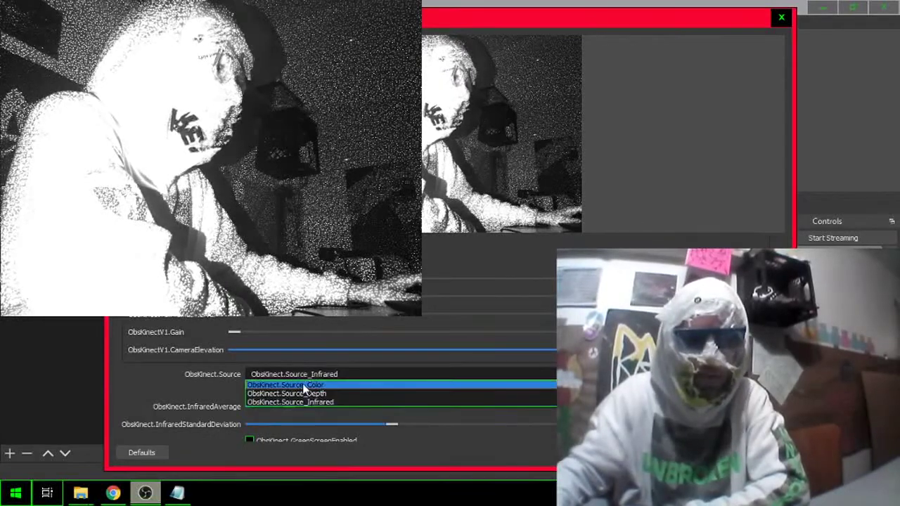
{"action": "left_click", "coordinate": [307, 384]}
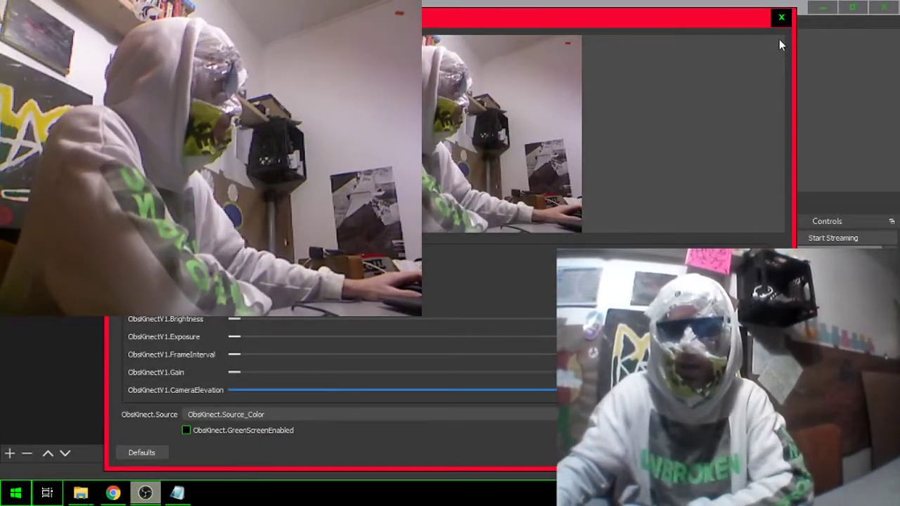
{"action": "key", "text": "Return"}
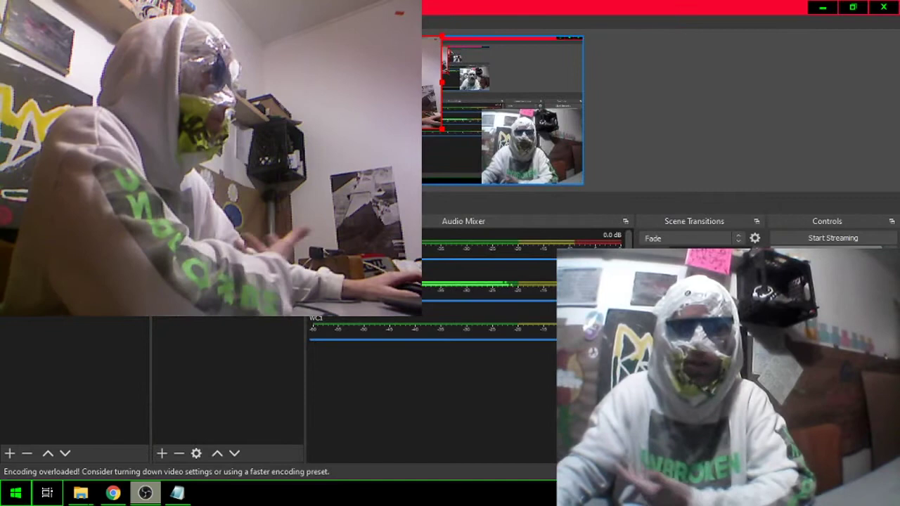